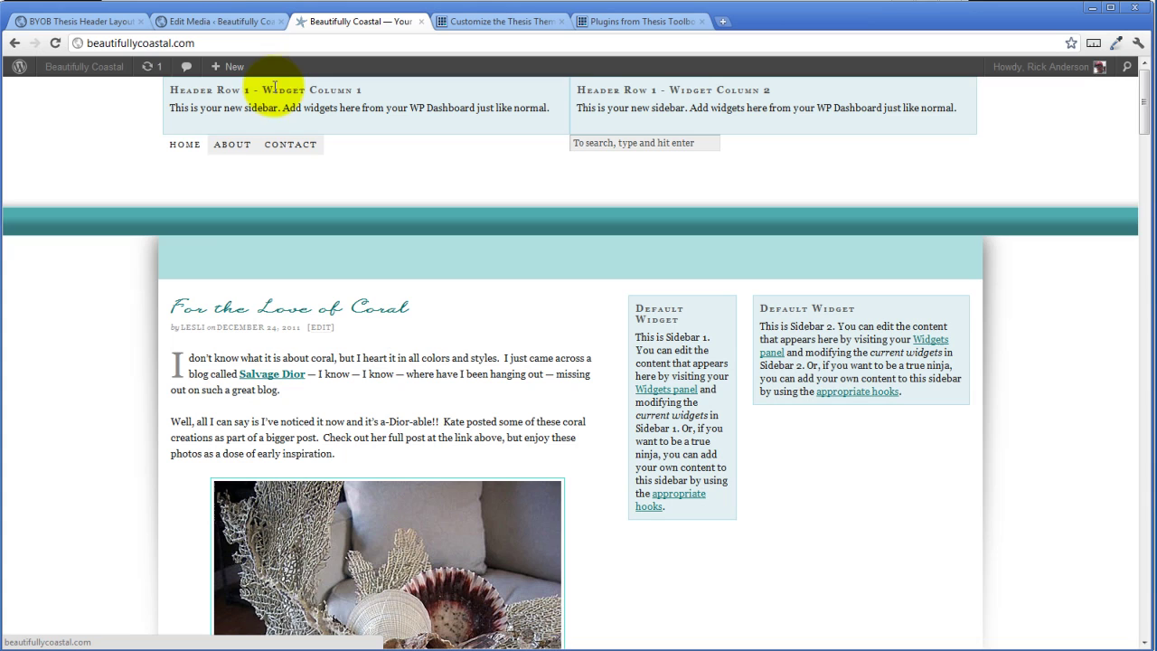
Switch to the BYOB Thesis Header Layout page and scroll down to the Header Row 1 settings.
left_click(222, 21)
left_click(124, 22)
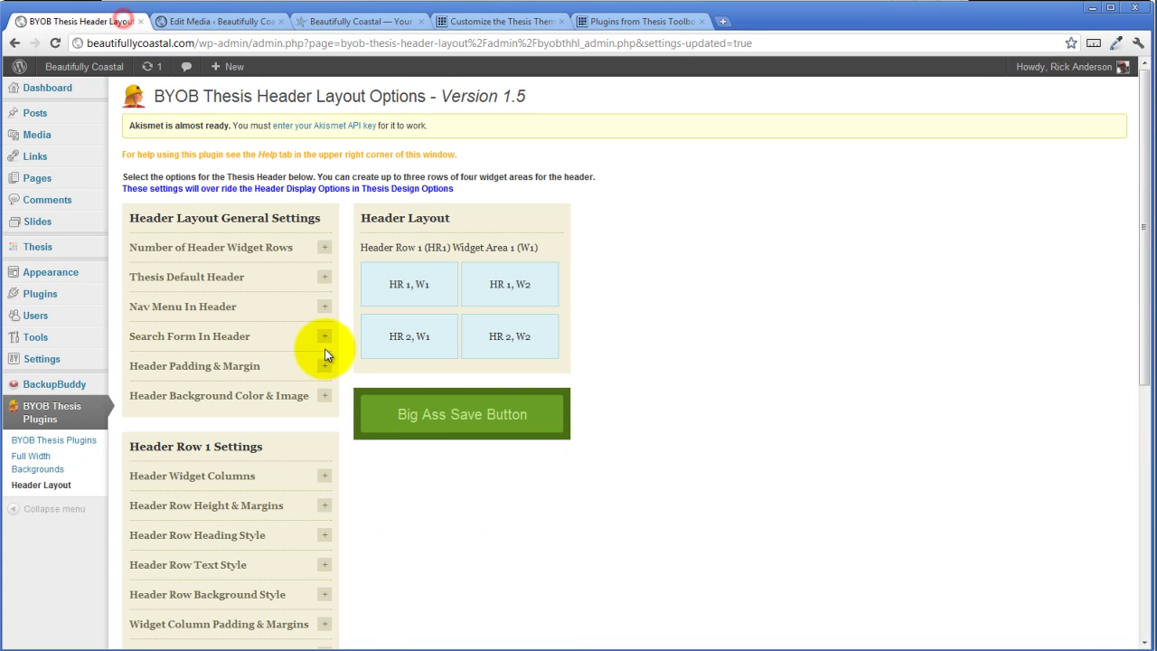
scroll(324, 340, "down", 2)
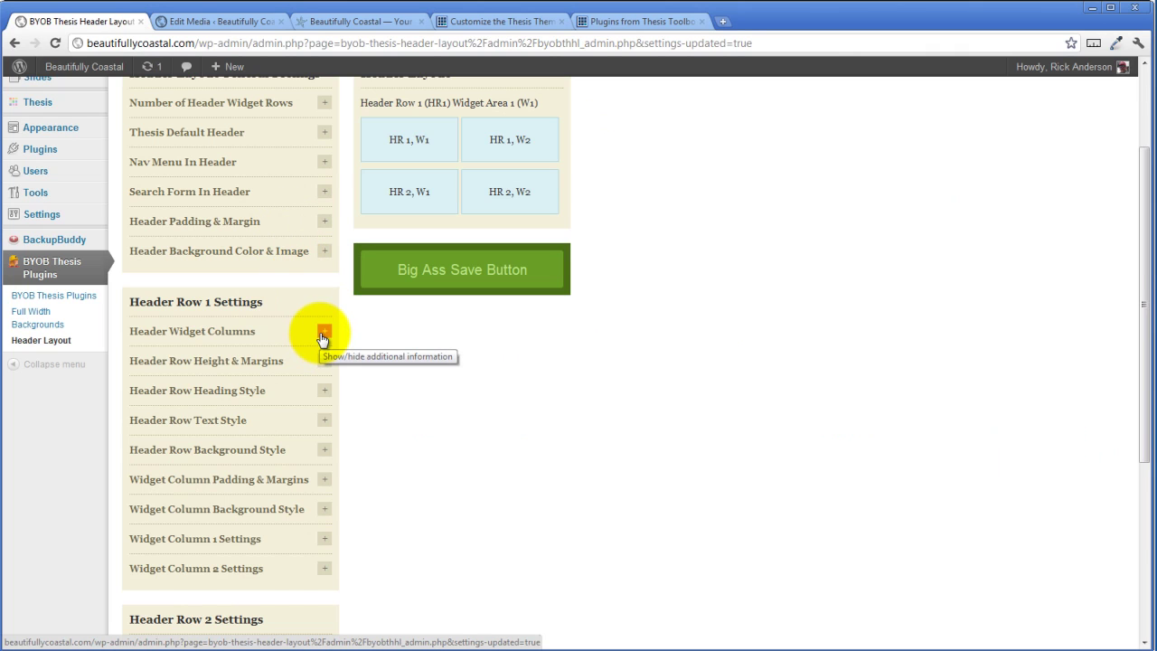
Set the Header Row 1 height to 180 under Header Row Height & Margins.
left_click(322, 335)
scroll(325, 344, "down", 3)
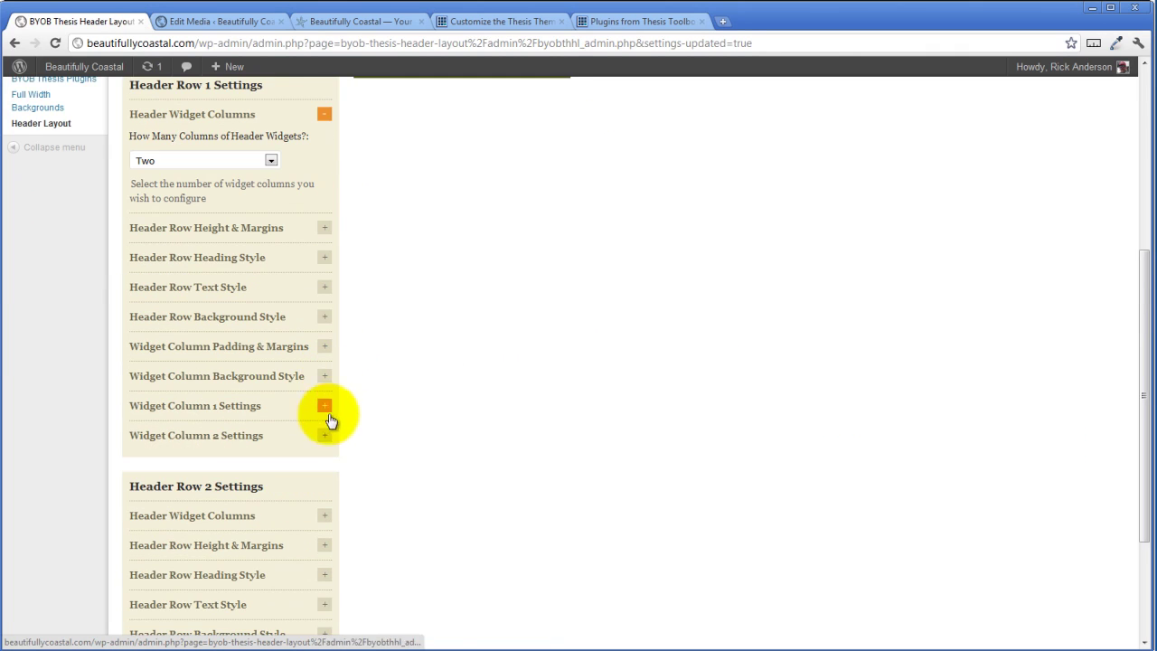
left_click(325, 408)
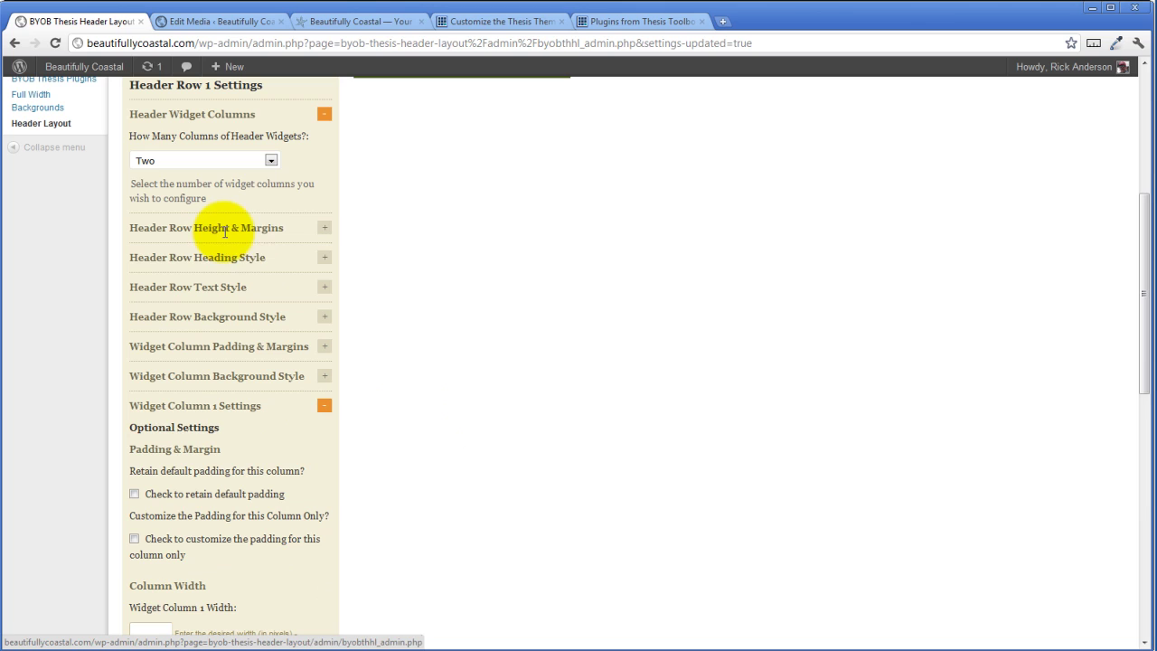
left_click(326, 229)
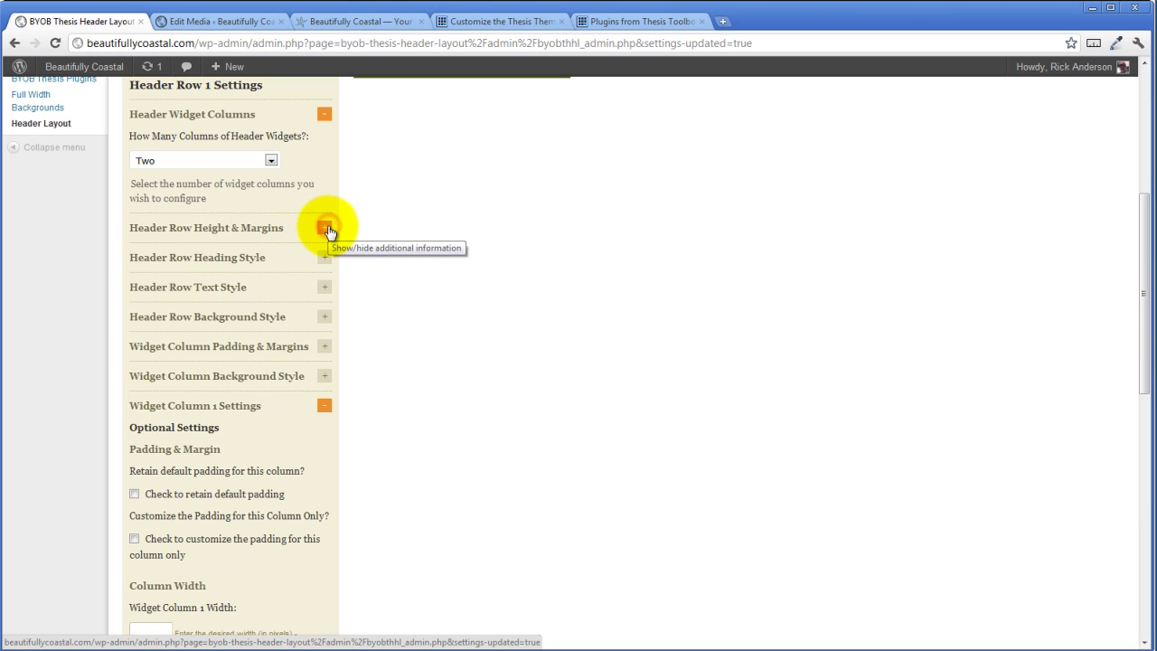
left_click(327, 230)
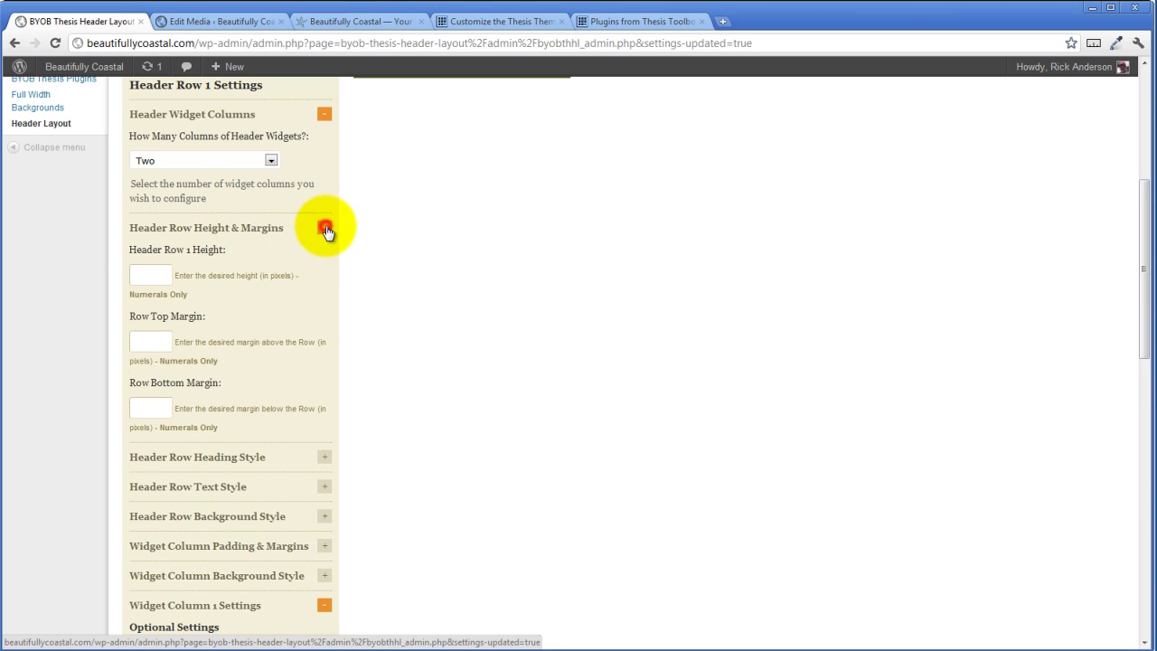
left_click(145, 275)
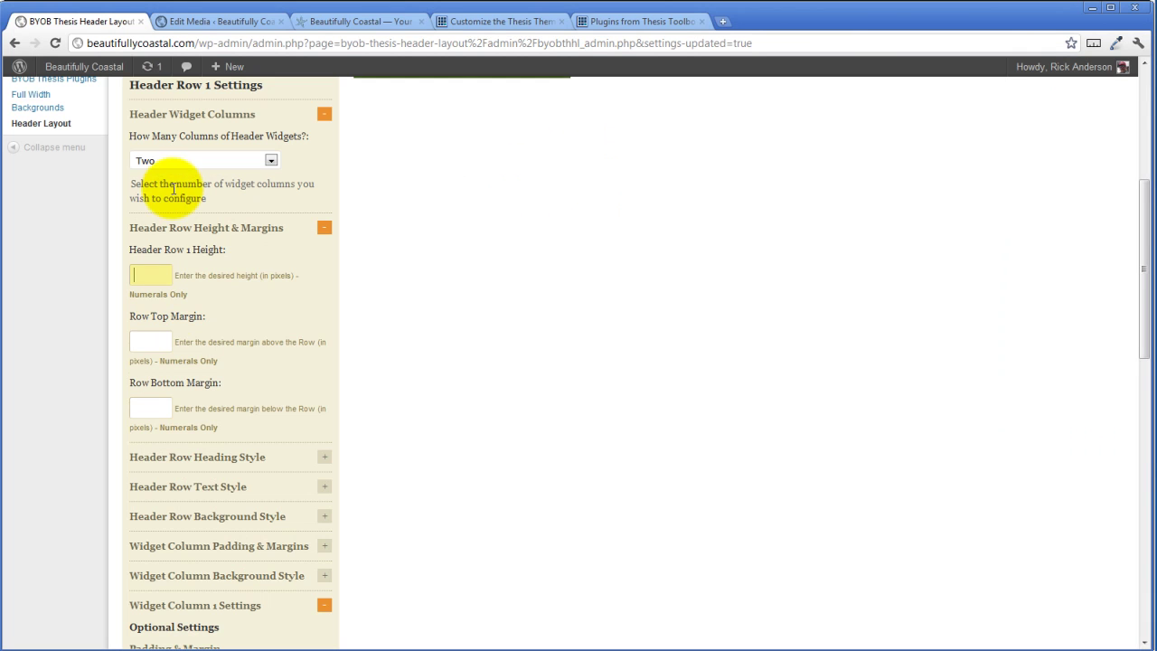
left_click(145, 277)
type("180")
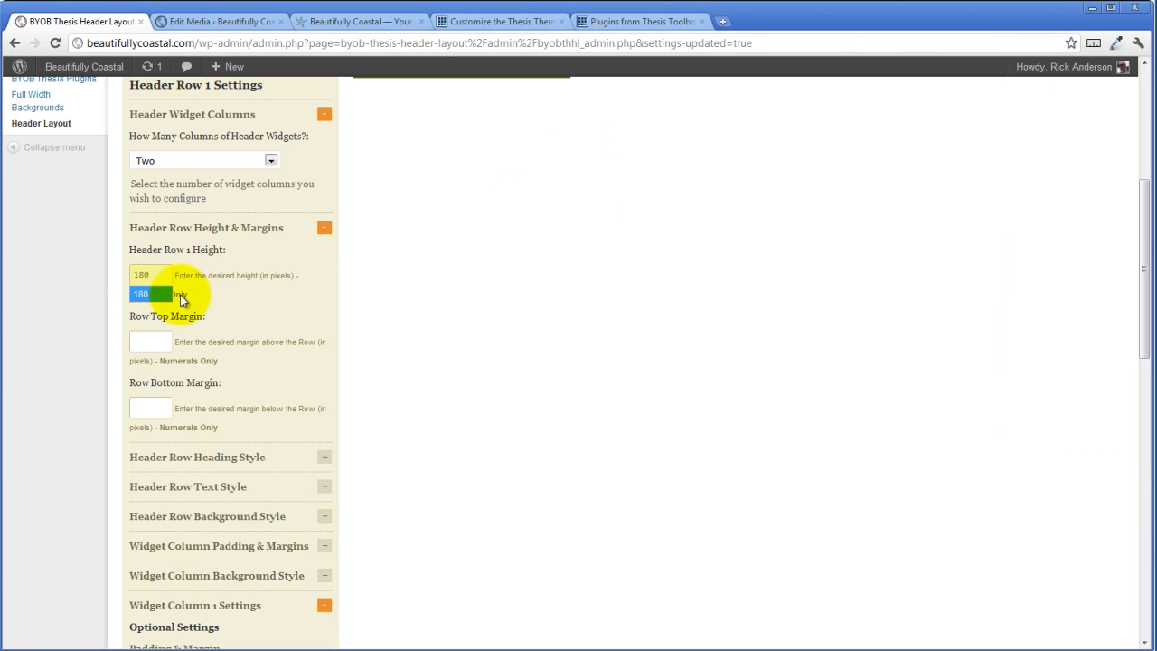
left_click(170, 294)
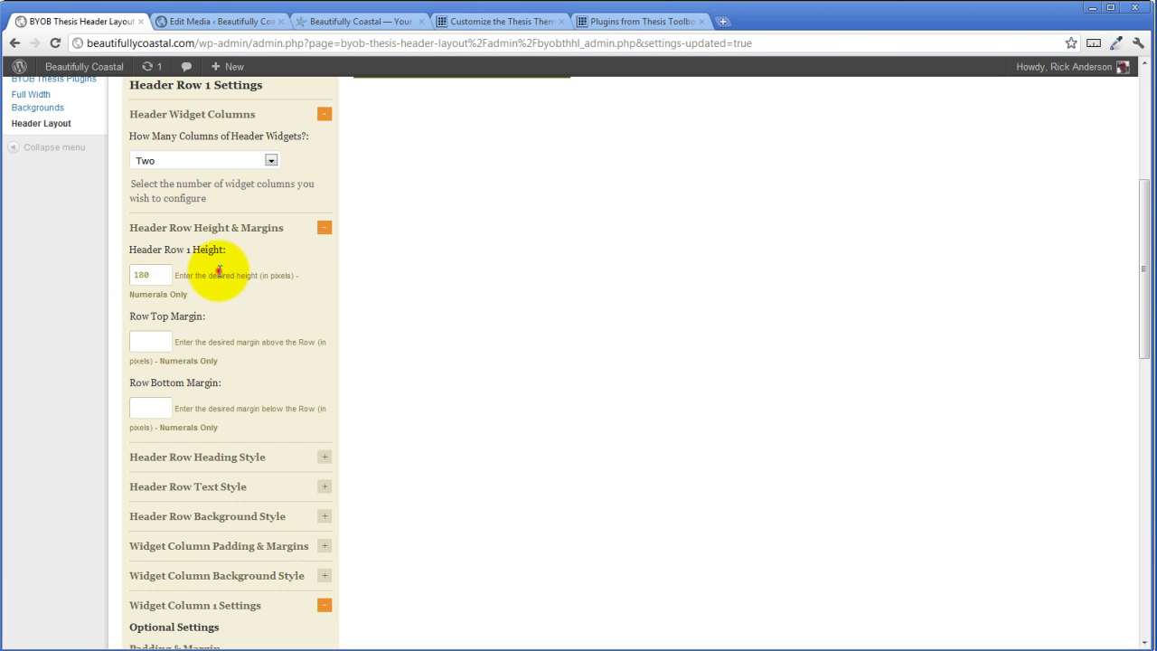
Set Header Row 1 Widget Column 1 width to 350.
scroll(219, 271, "down", 3)
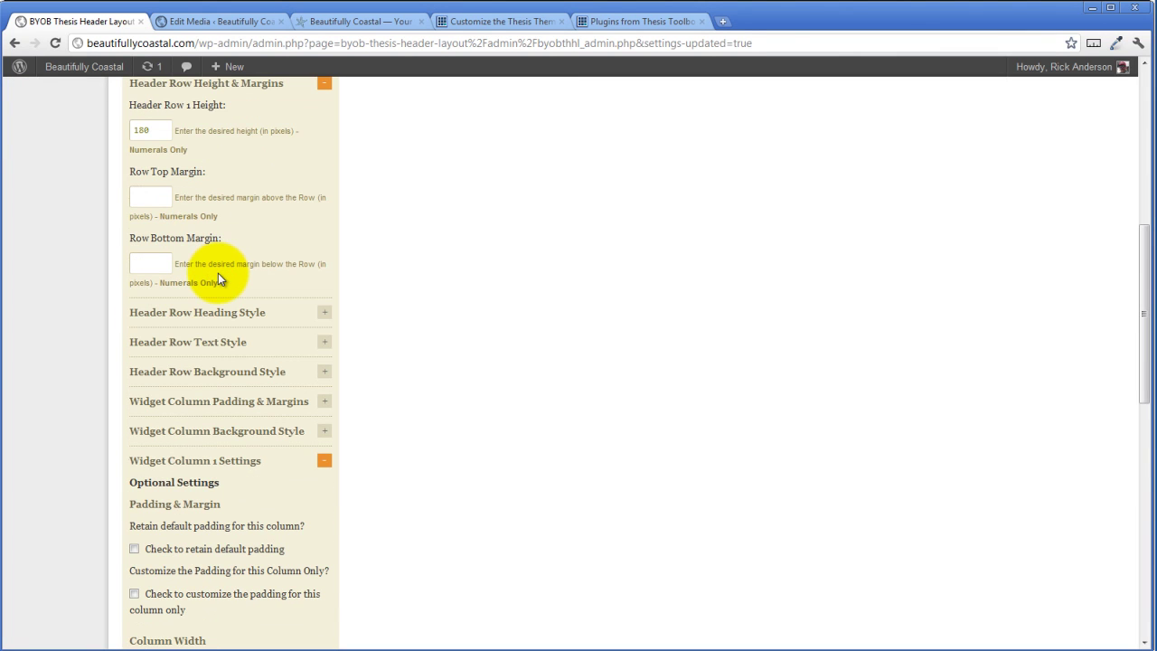
scroll(218, 273, "down", 3)
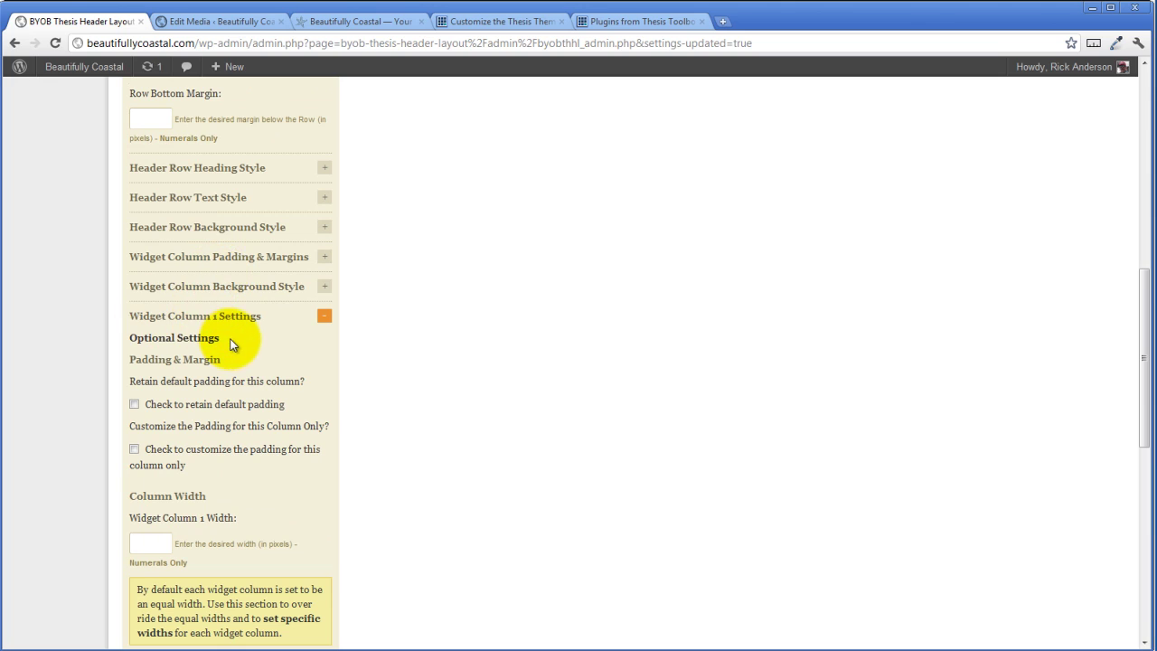
scroll(232, 330, "down", 3)
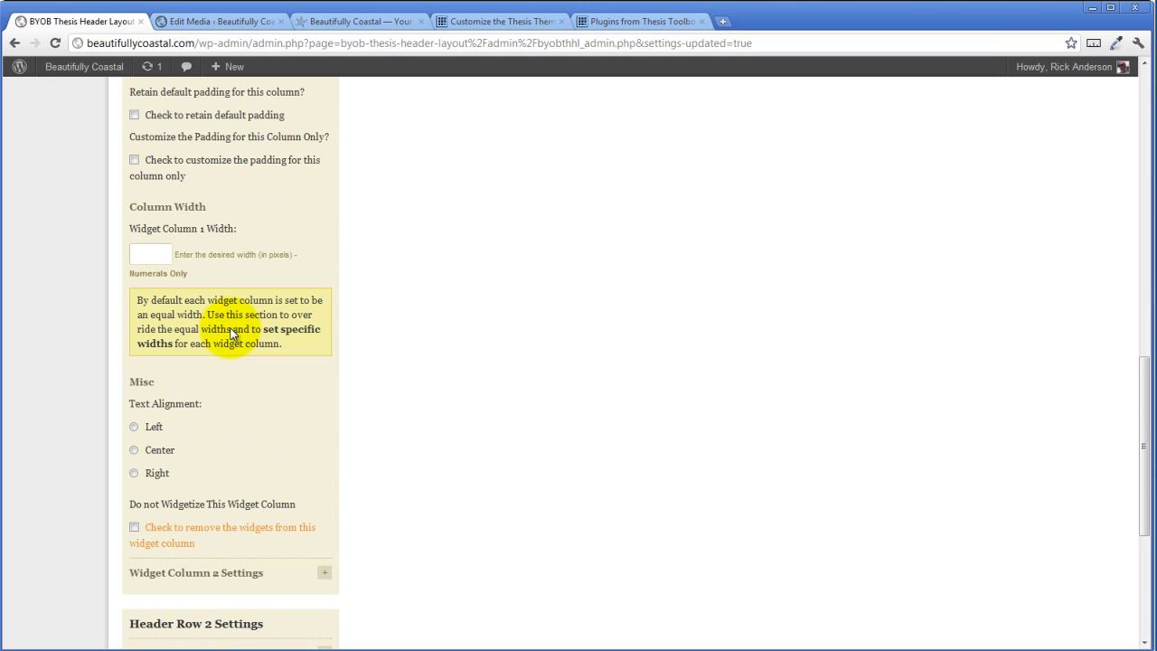
left_click(150, 256)
type("350")
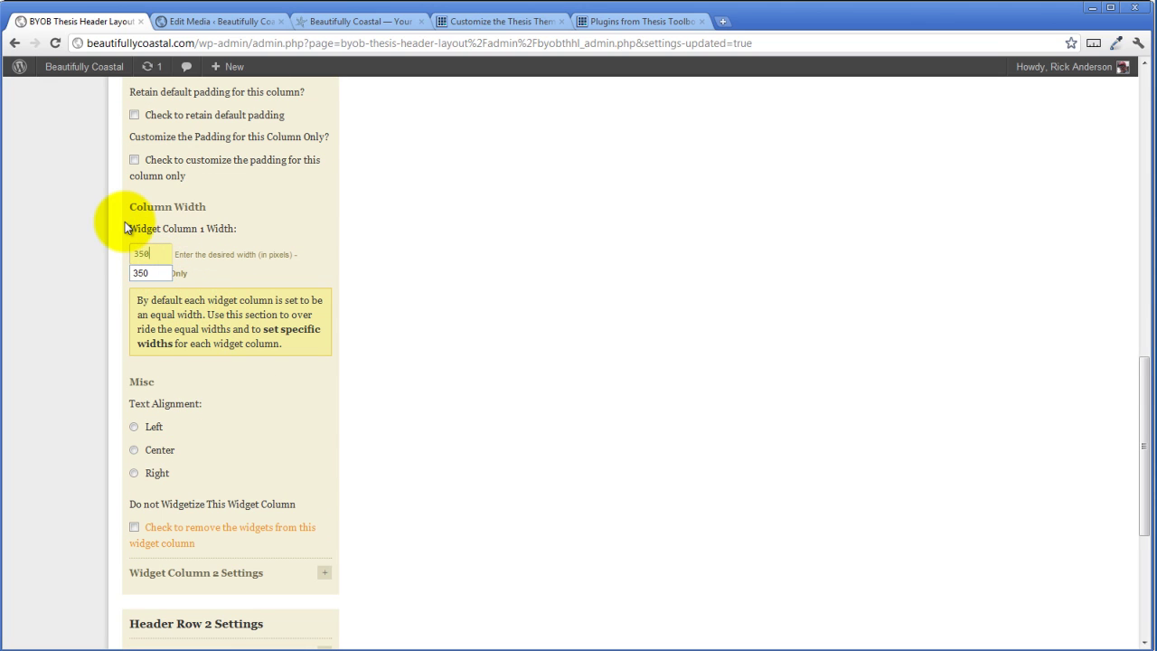
key("Return")
scroll(145, 228, "down", 3)
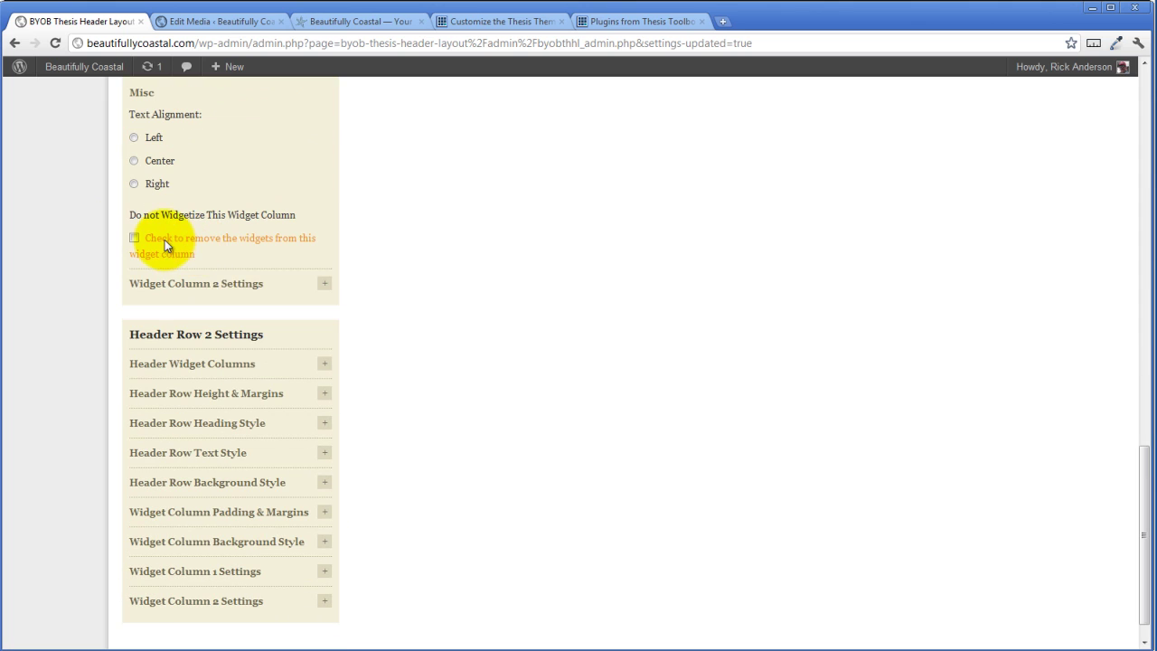
Set Header Row 1 Widget Column 2 width to 790.
left_click(326, 283)
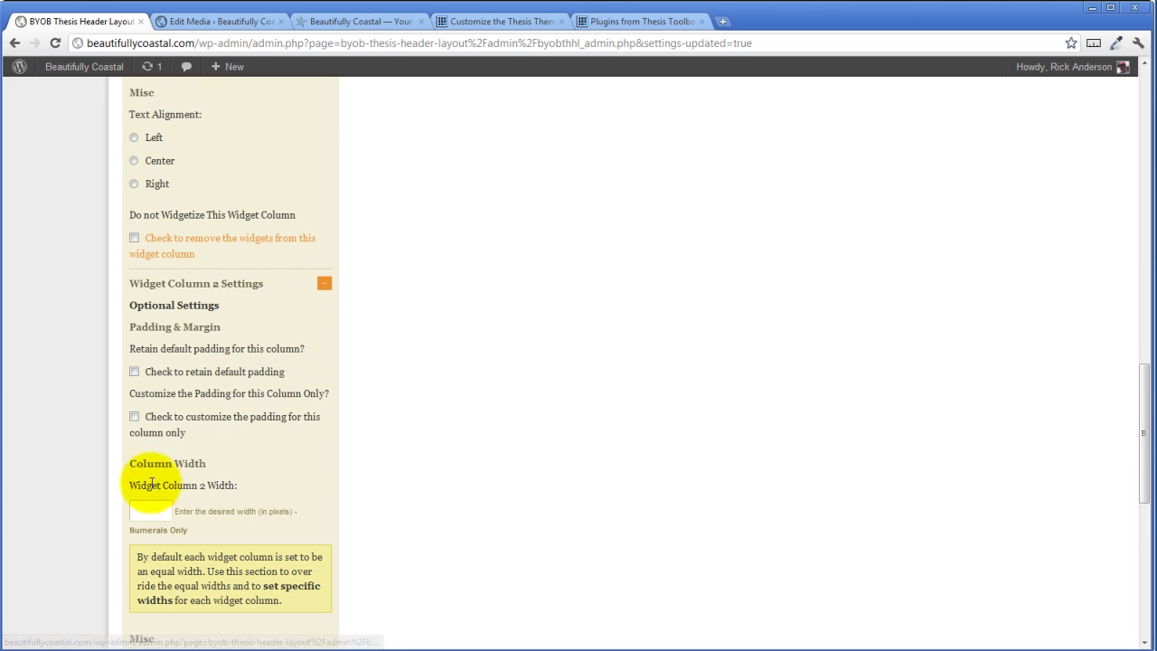
scroll(152, 474, "down", 3)
left_click(142, 221)
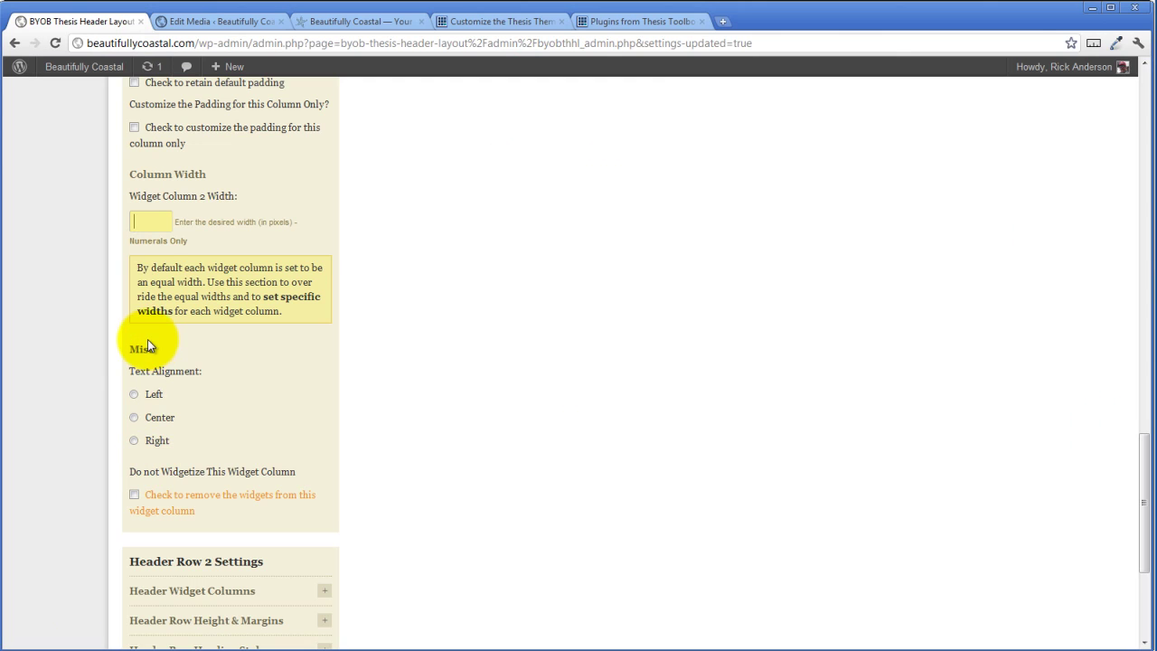
type("790")
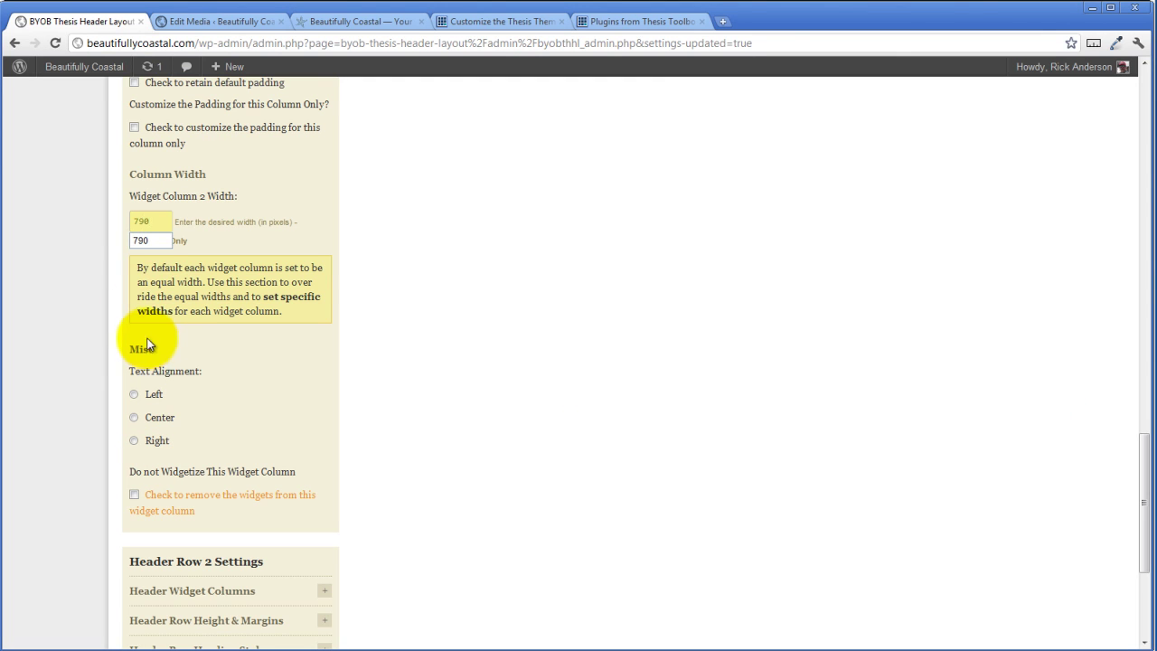
left_click(280, 228)
scroll(280, 227, "down", 3)
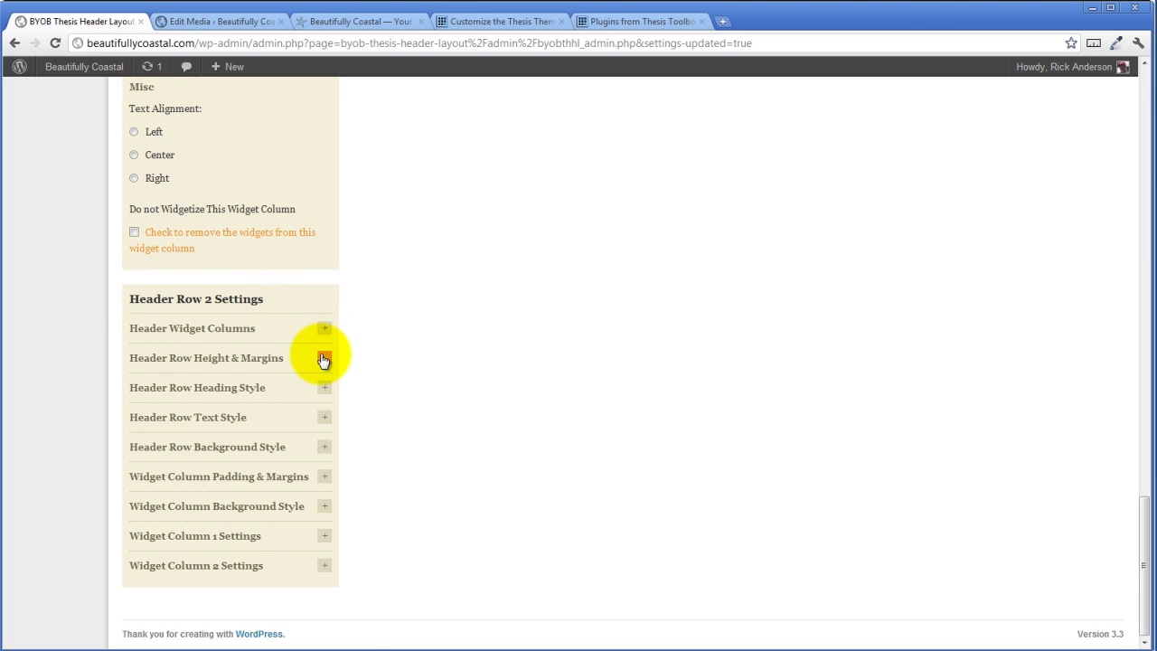
Set the Header Row 2 height to 40.
left_click(325, 357)
left_click(145, 260)
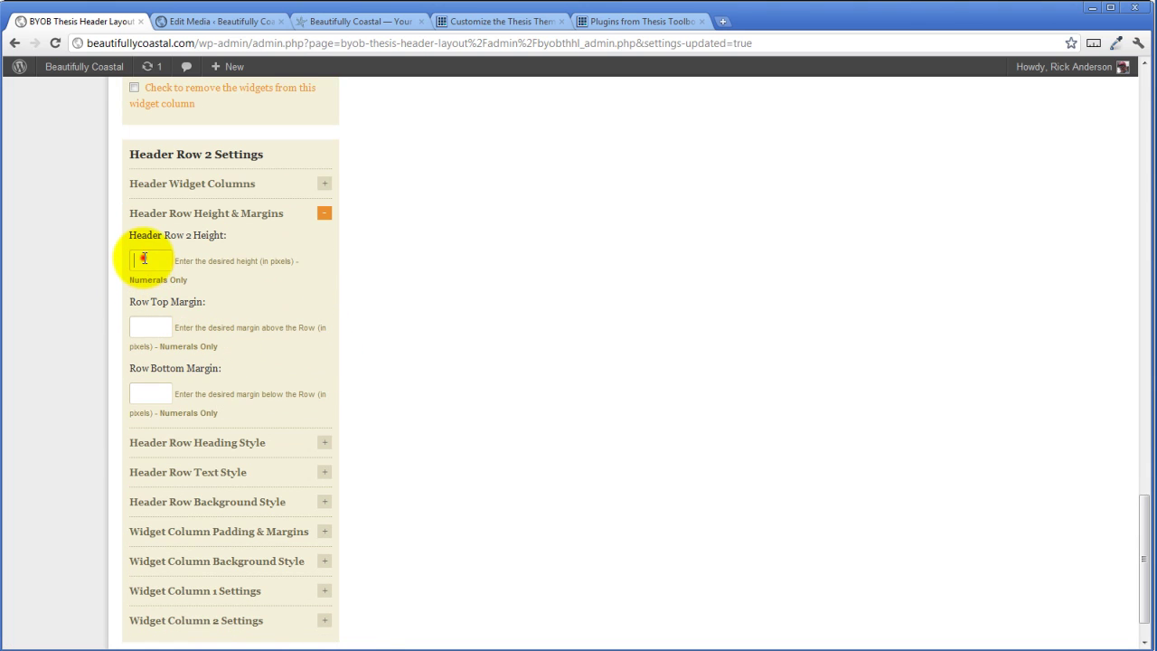
type("40")
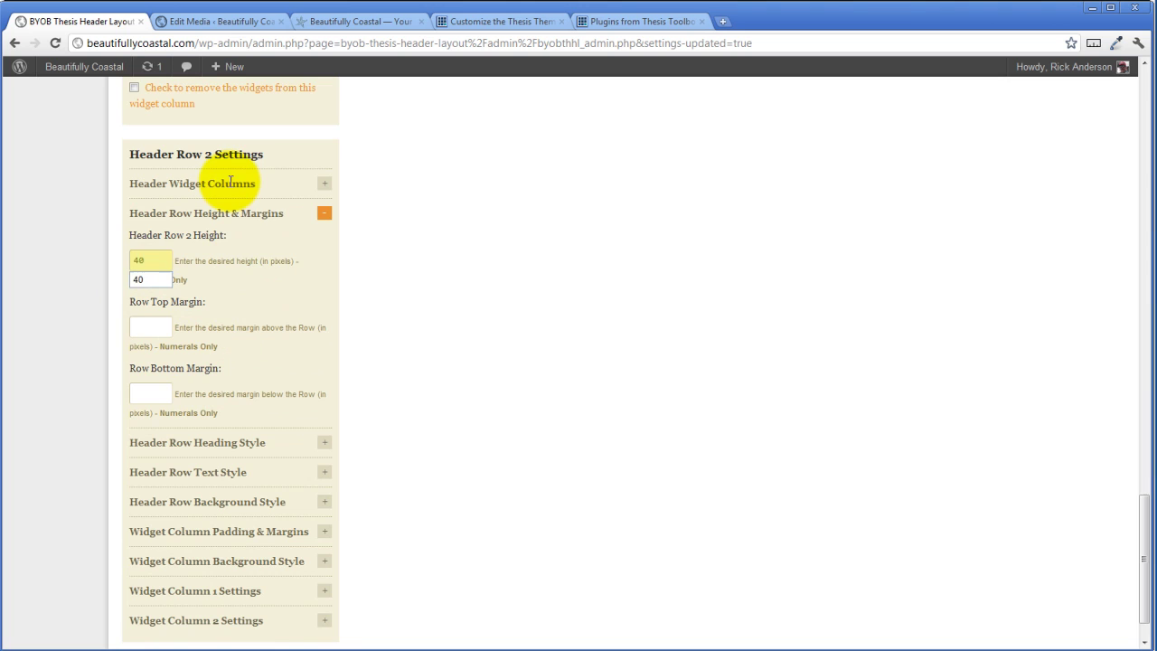
left_click(258, 271)
scroll(275, 271, "down", 1)
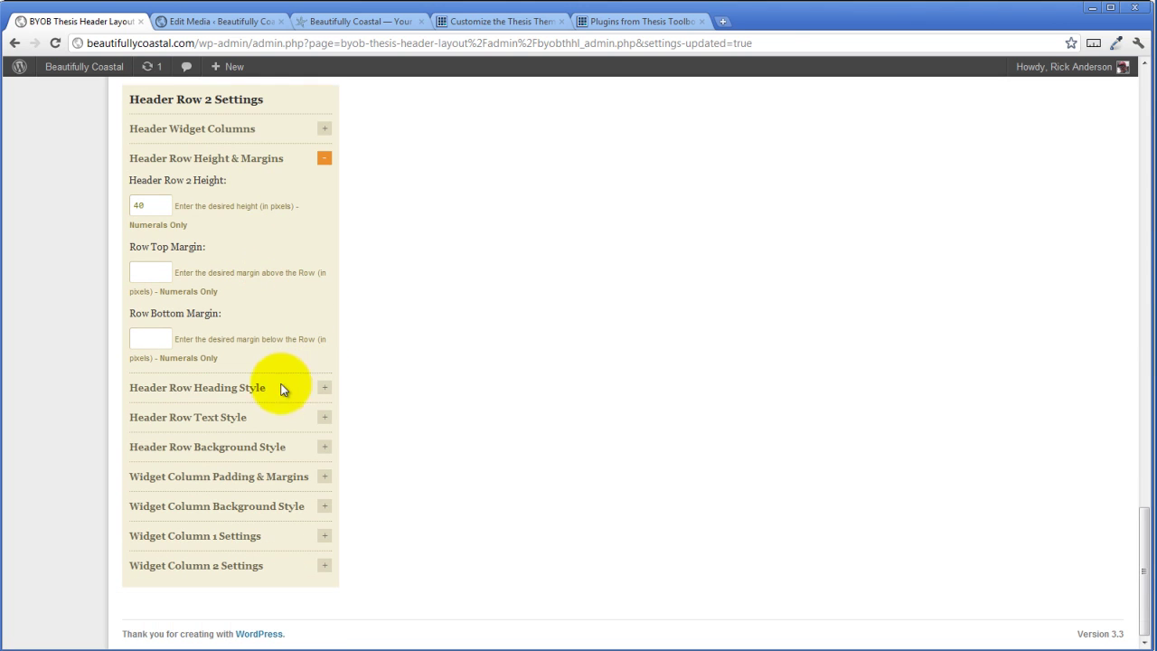
Set Header Row 2 Widget Column 1 width to 840.
left_click(325, 535)
scroll(276, 416, "down", 4)
left_click(150, 402)
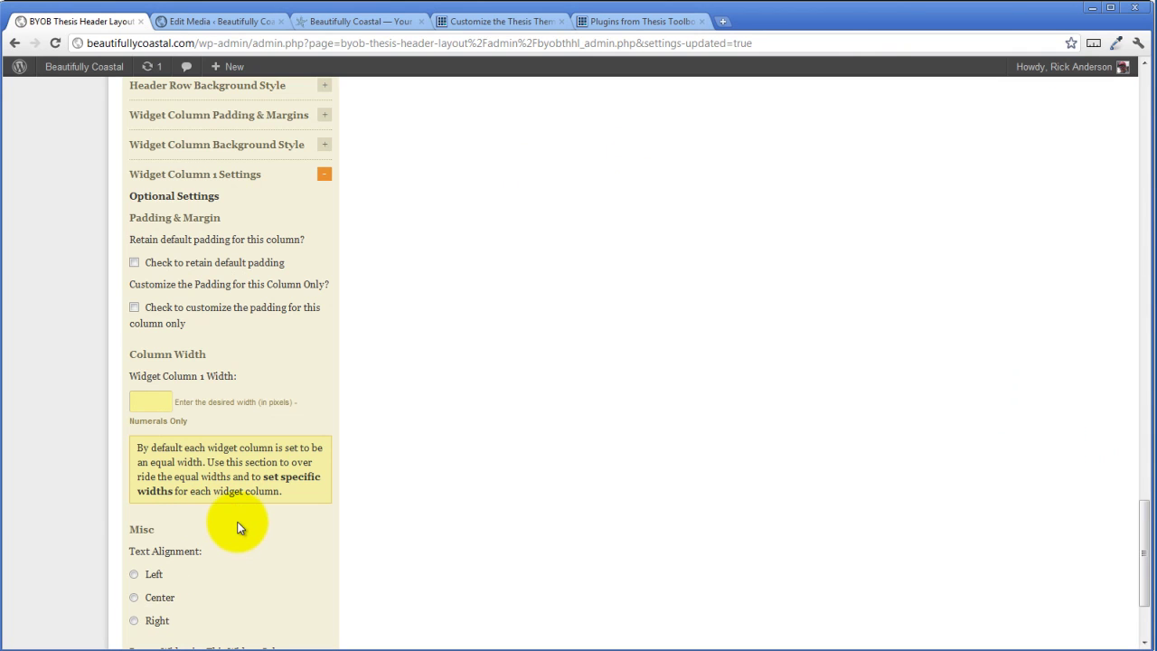
type("40")
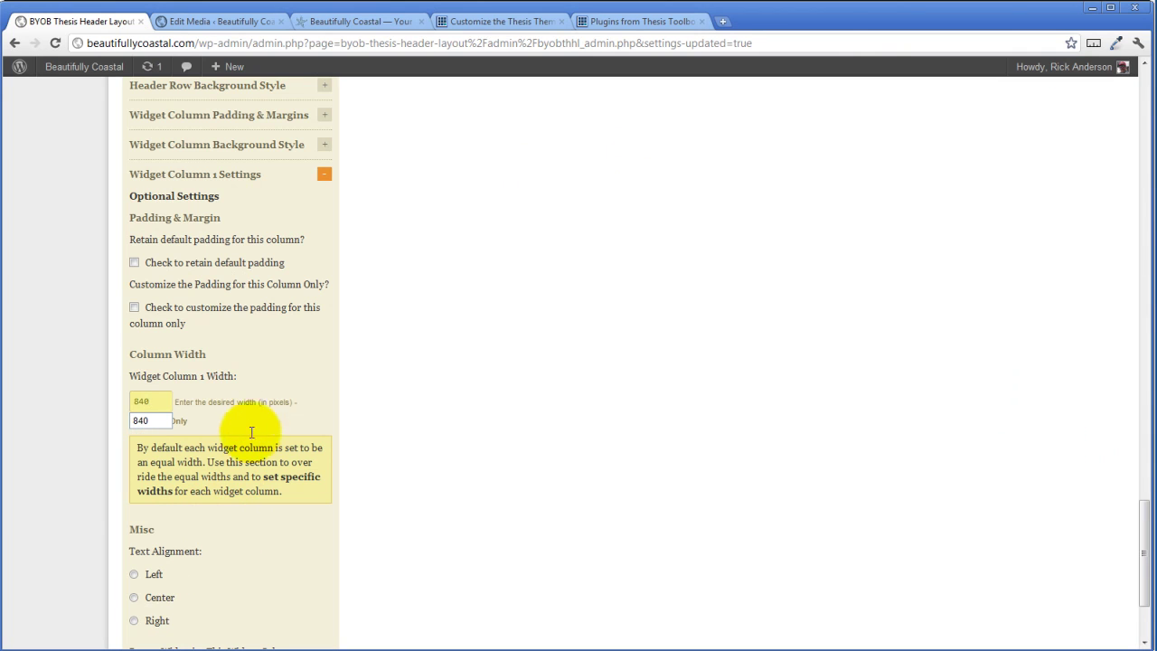
left_click(247, 409)
scroll(246, 411, "down", 2)
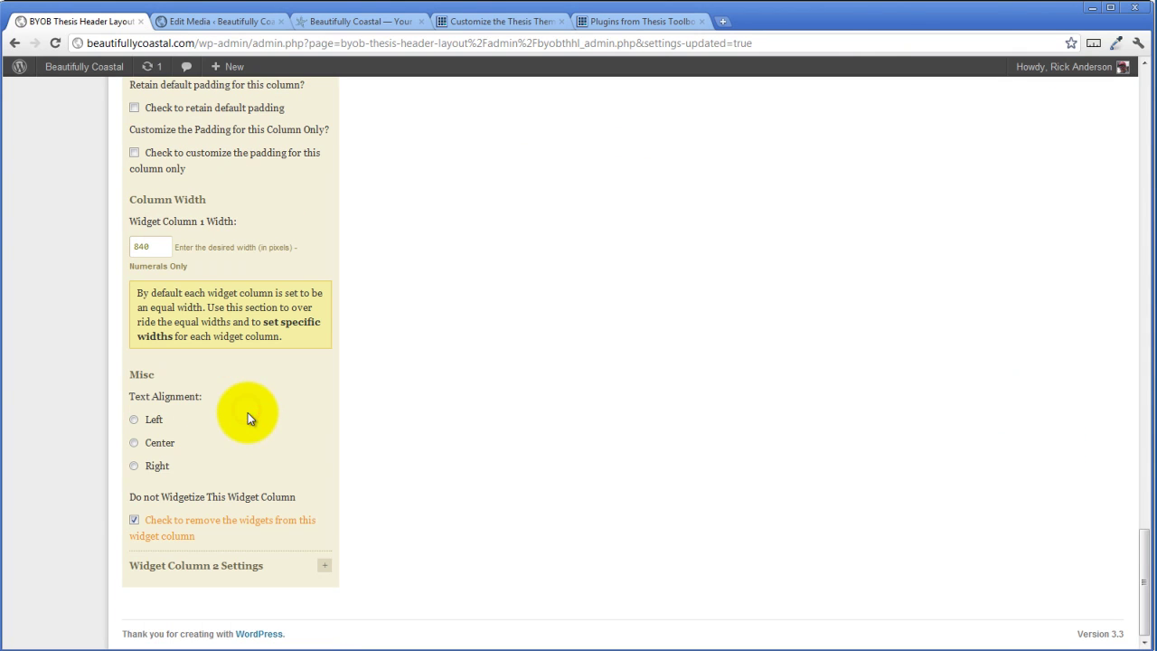
Set Header Row 2 Widget Column 2 width to 300.
left_click(324, 566)
scroll(316, 488, "down", 5)
left_click(163, 274)
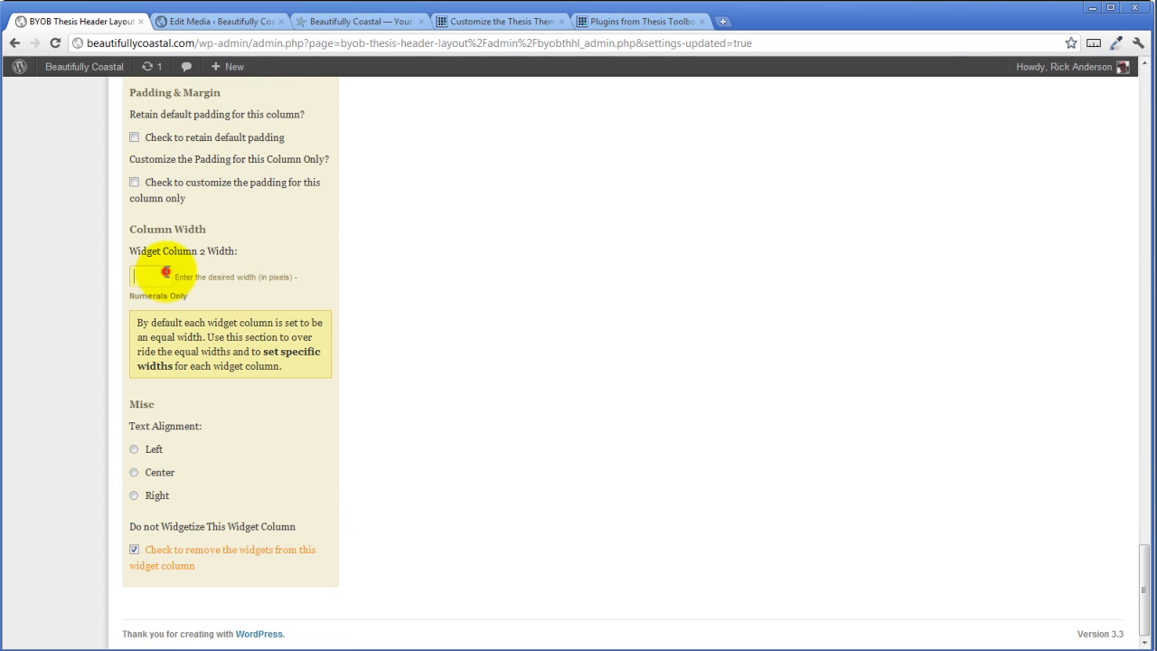
type("300")
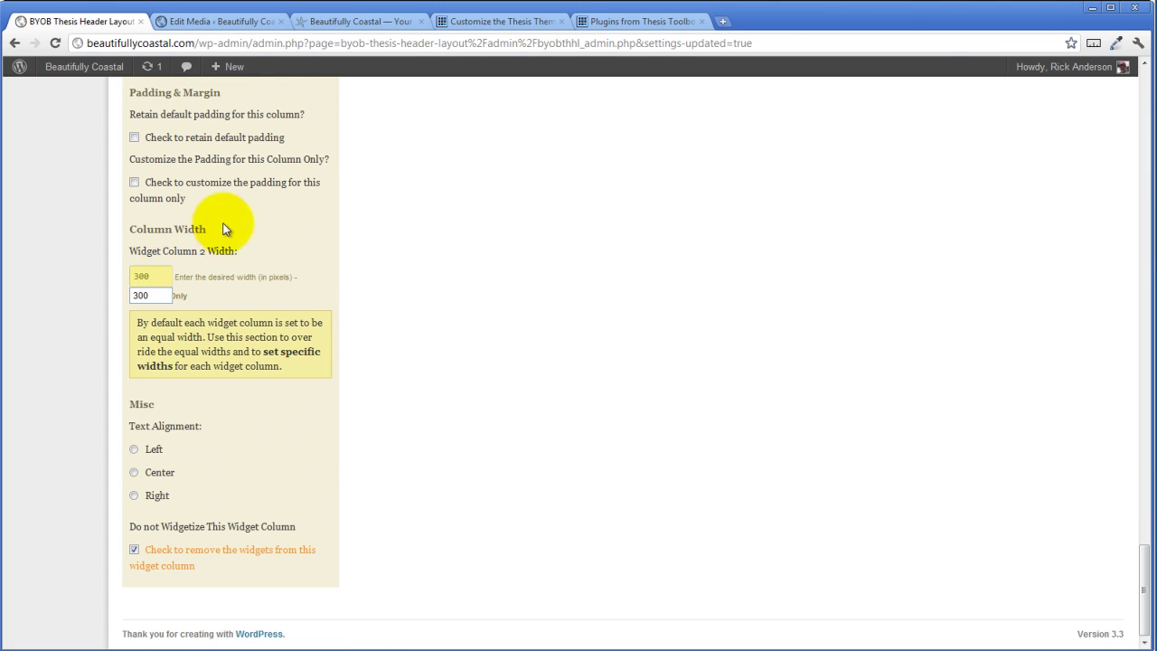
left_click(257, 237)
scroll(307, 271, "up", 10)
scroll(307, 297, "up", 15)
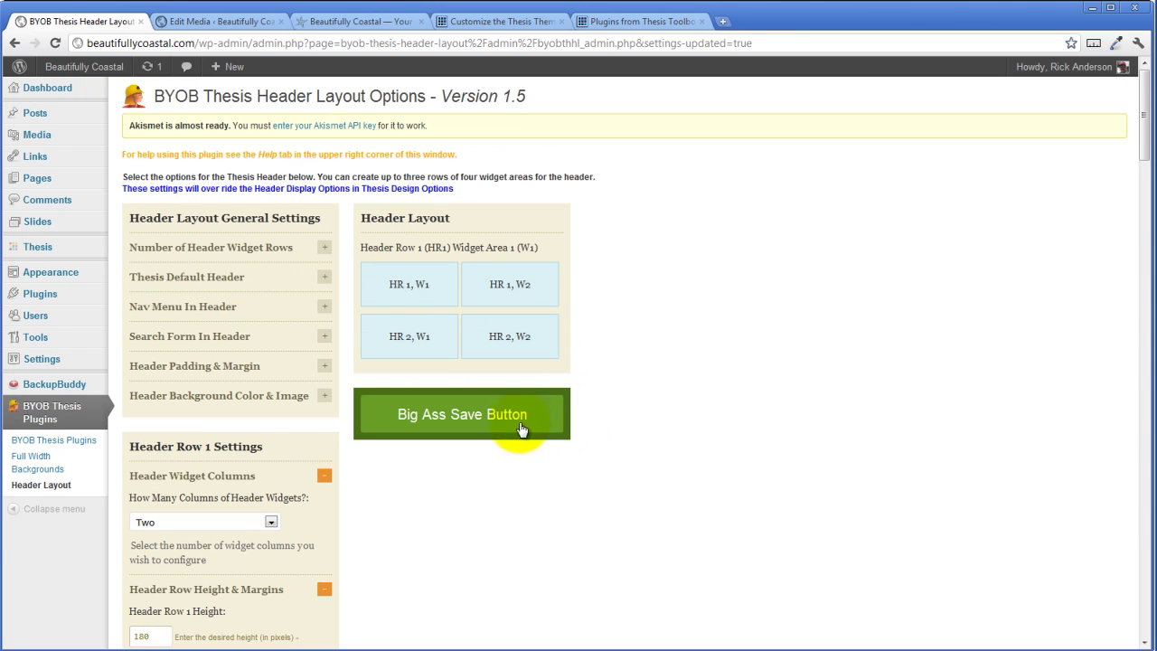
Save the header layout with the Big Ass Save Button and reload the Beautifully Coastal site.
left_click(516, 430)
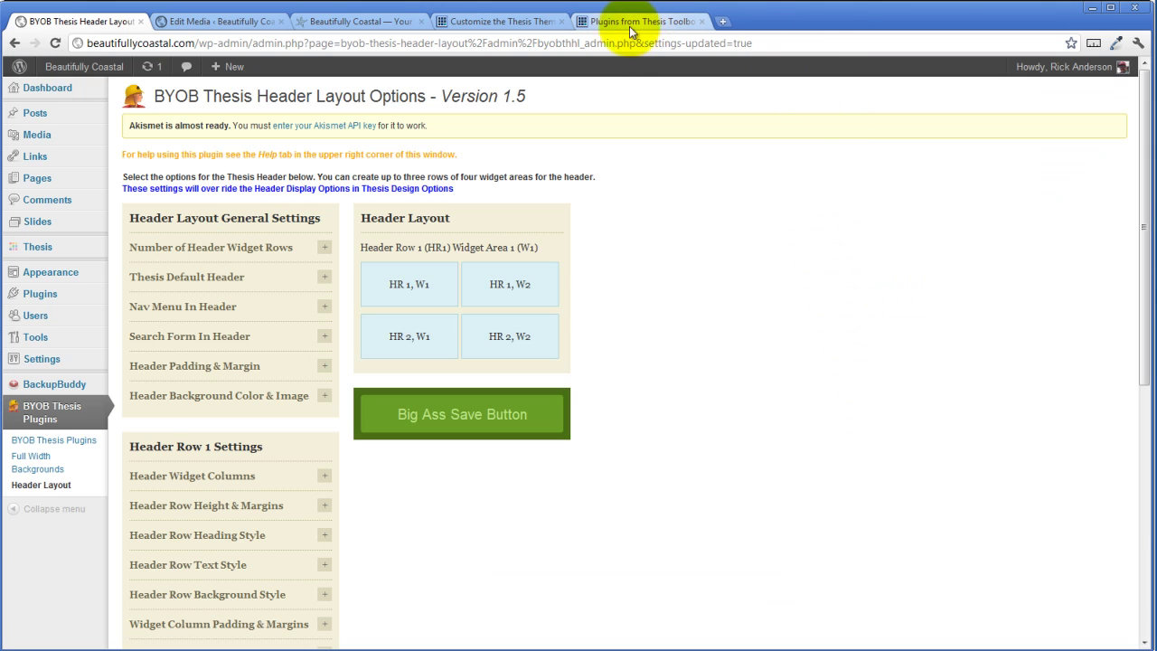
left_click(328, 26)
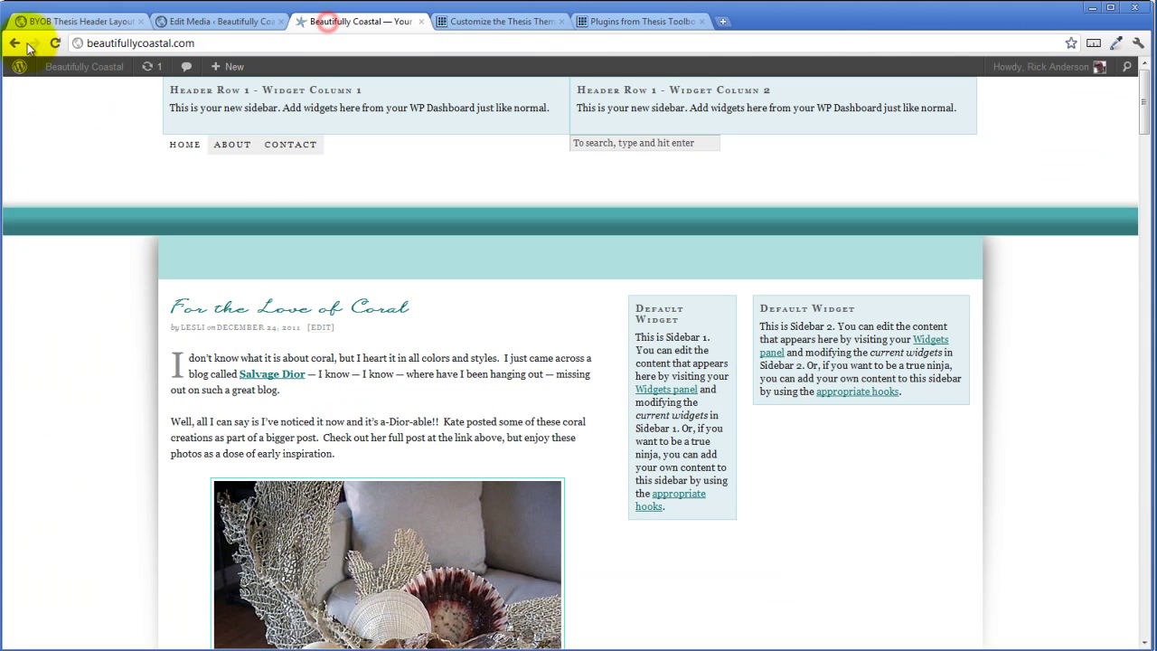
left_click(54, 42)
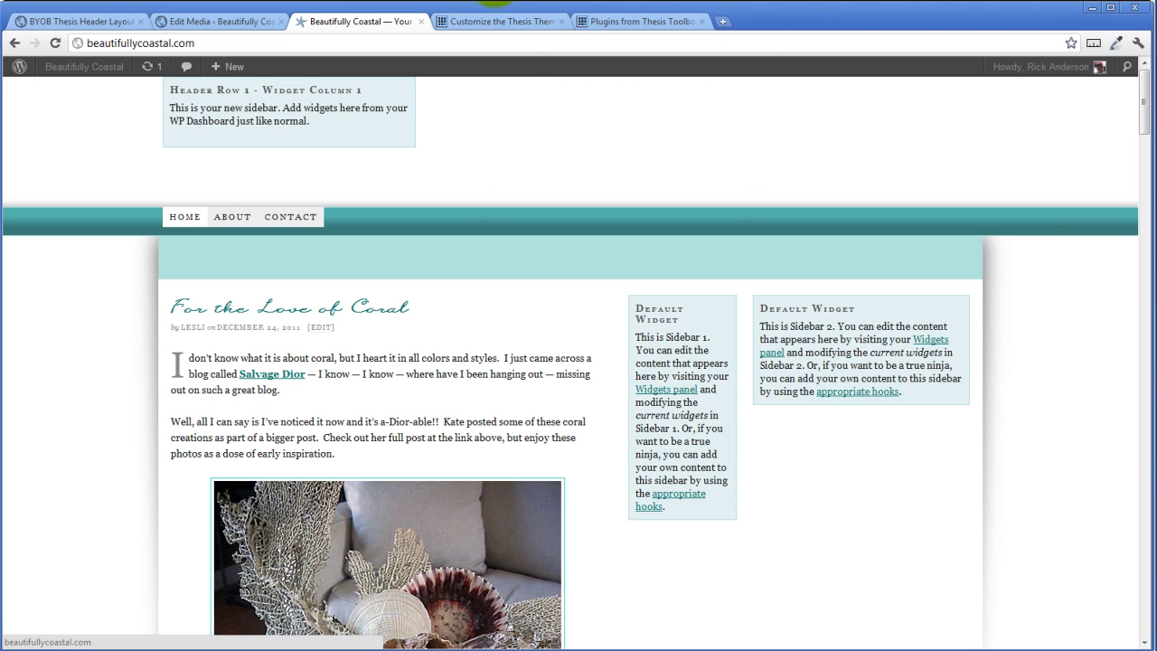
Go to the BYOB Thesis Full Width Backgrounds options page.
left_click(199, 20)
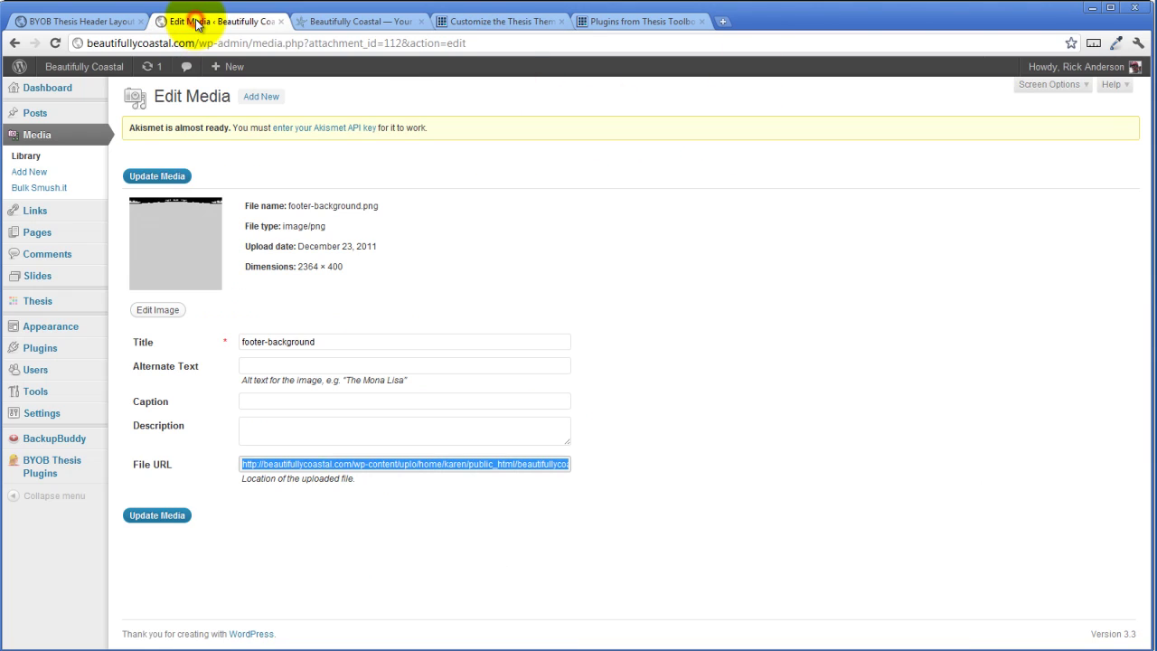
left_click(32, 20)
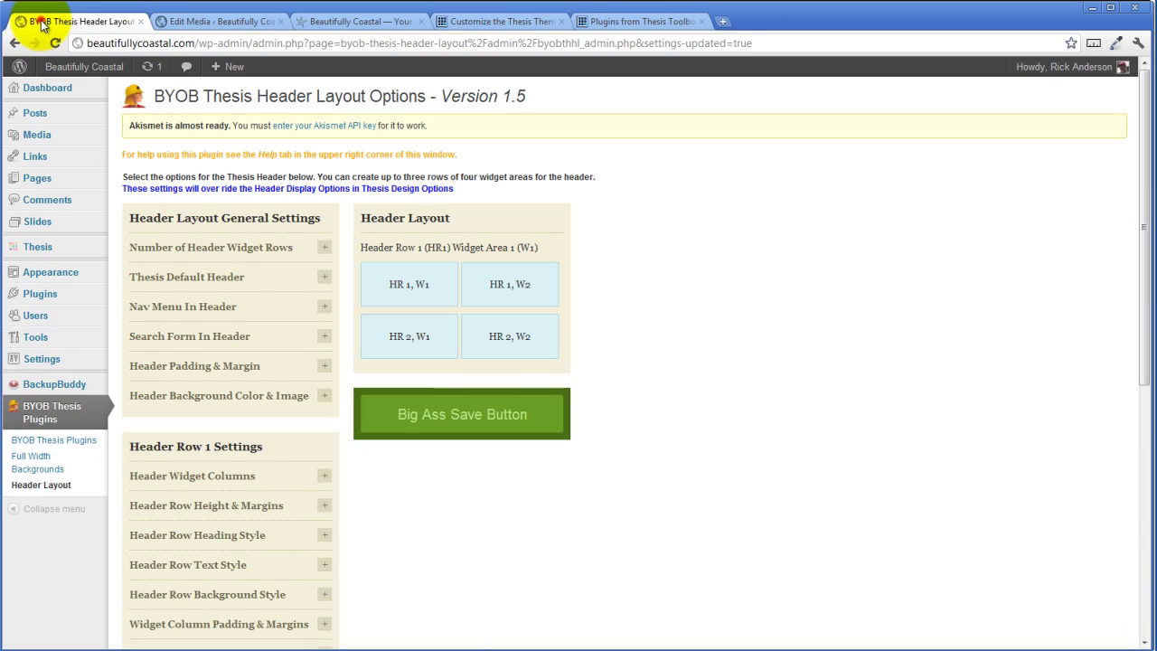
left_click(56, 462)
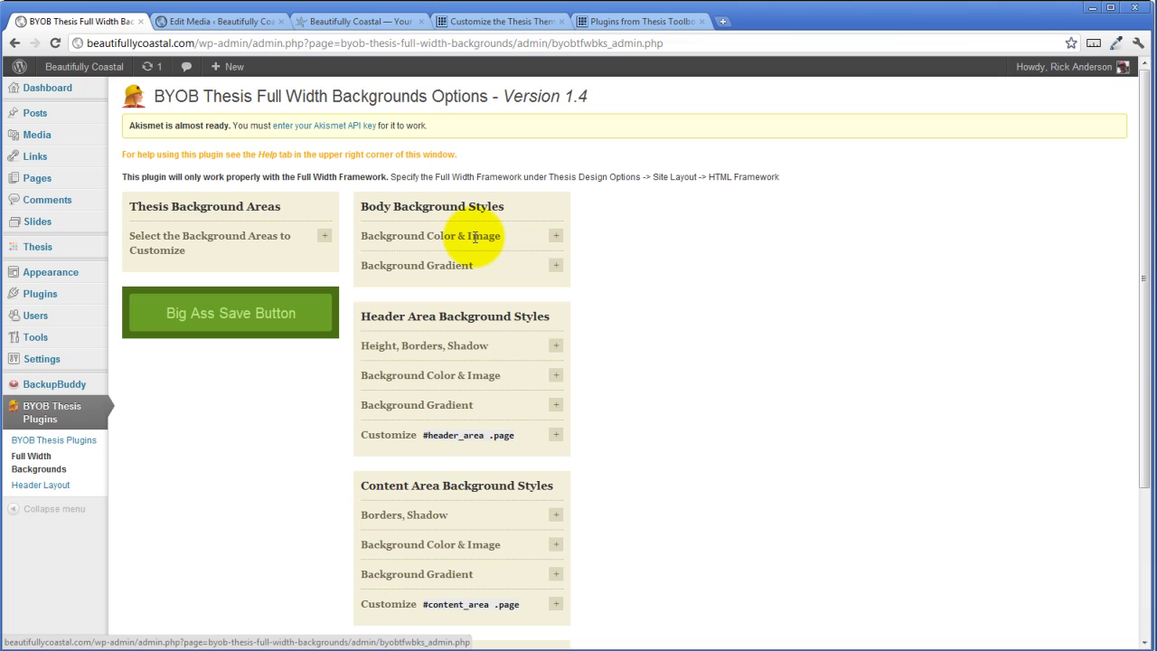
scroll(476, 239, "down", 2)
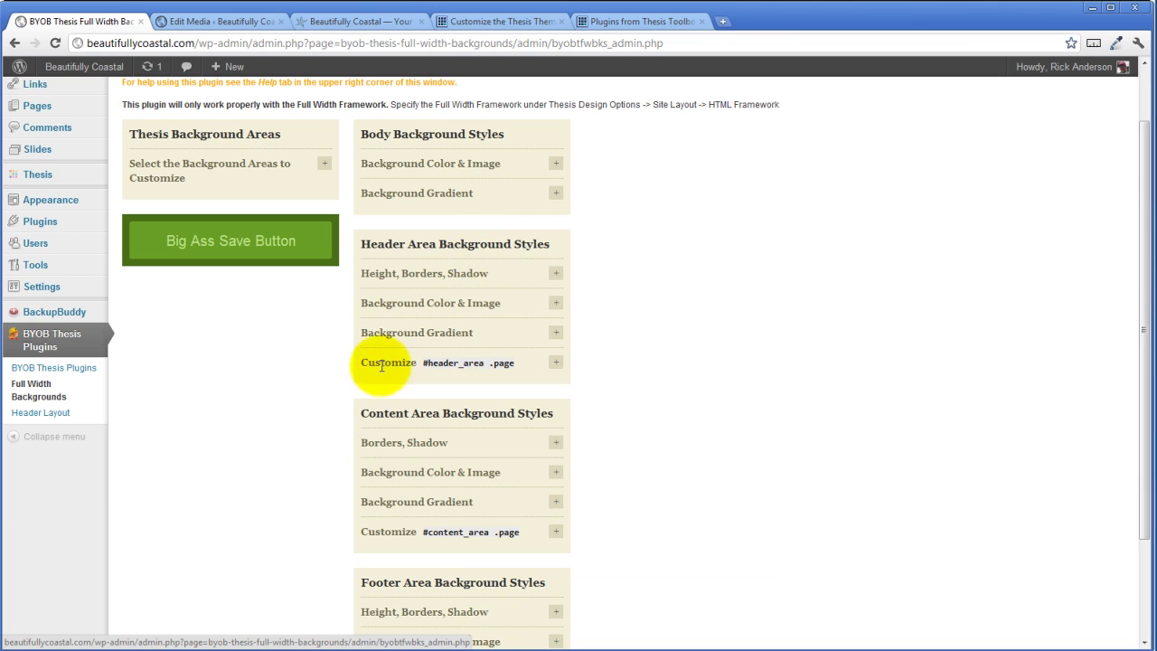
Set the #header_area .page width to 1140 and save the settings.
left_click(555, 362)
scroll(532, 334, "down", 8)
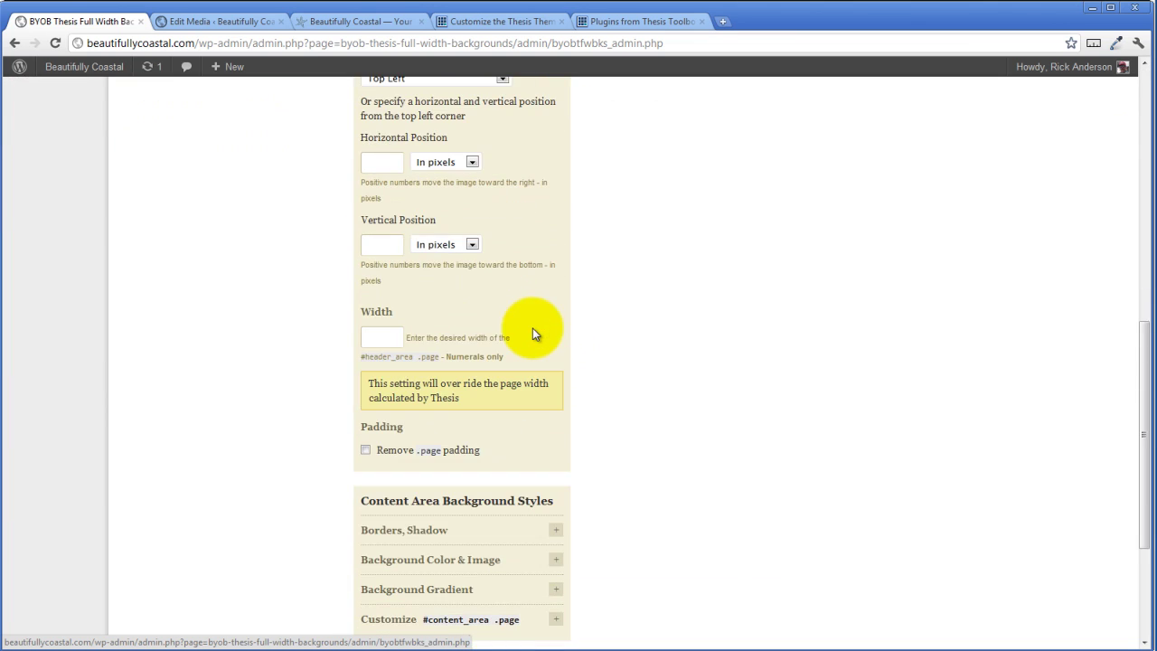
left_click(380, 334)
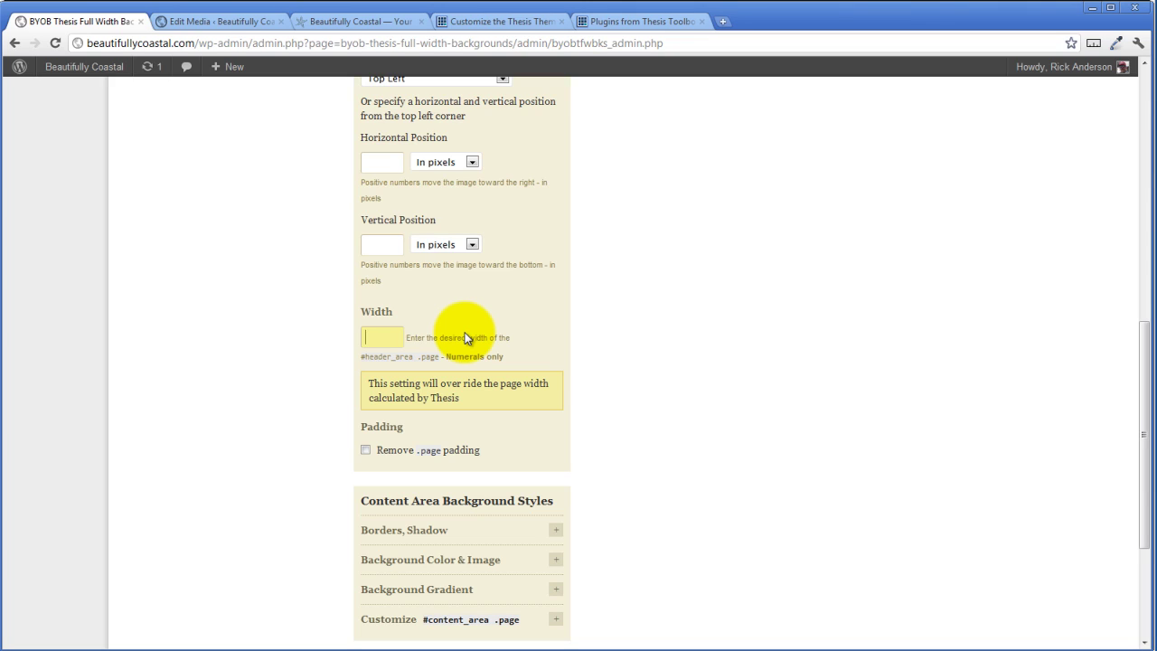
left_click(394, 336)
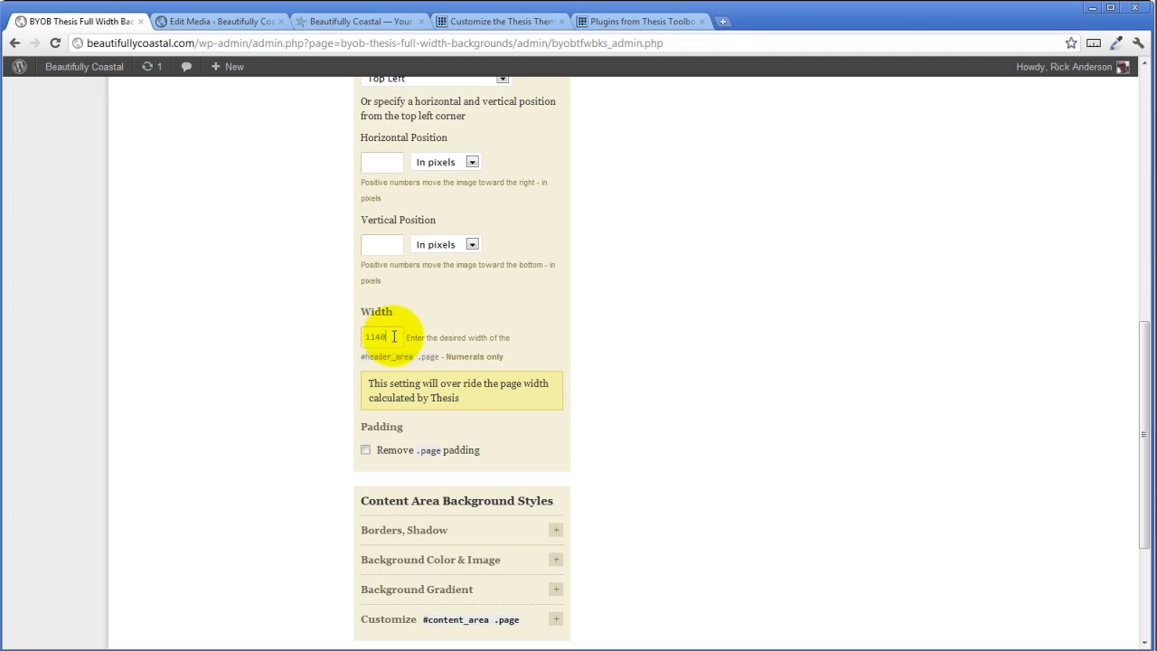
left_click(597, 336)
scroll(623, 370, "up", 8)
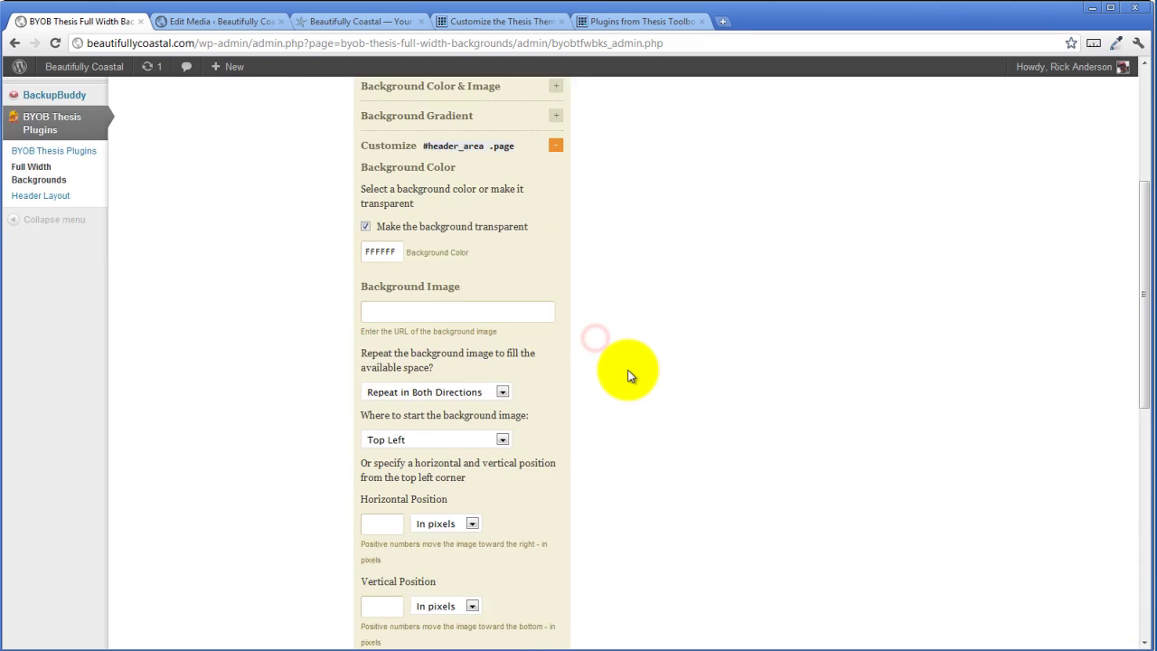
left_click(250, 317)
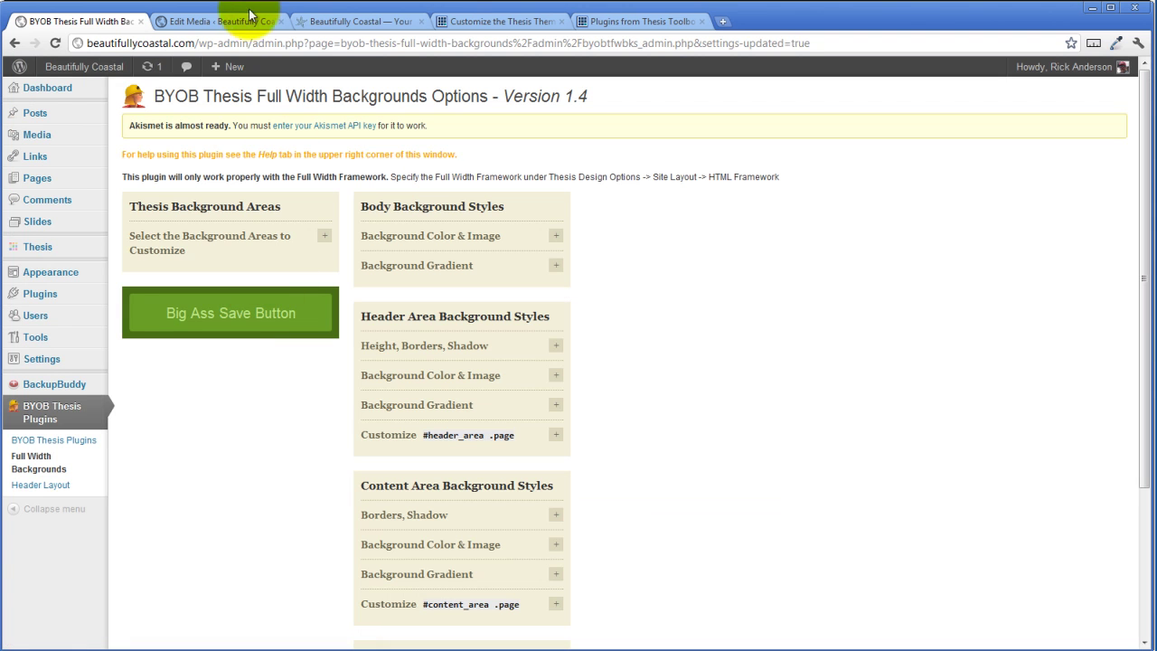
Reload the Beautifully Coastal site to view the resized header widget columns.
left_click(335, 21)
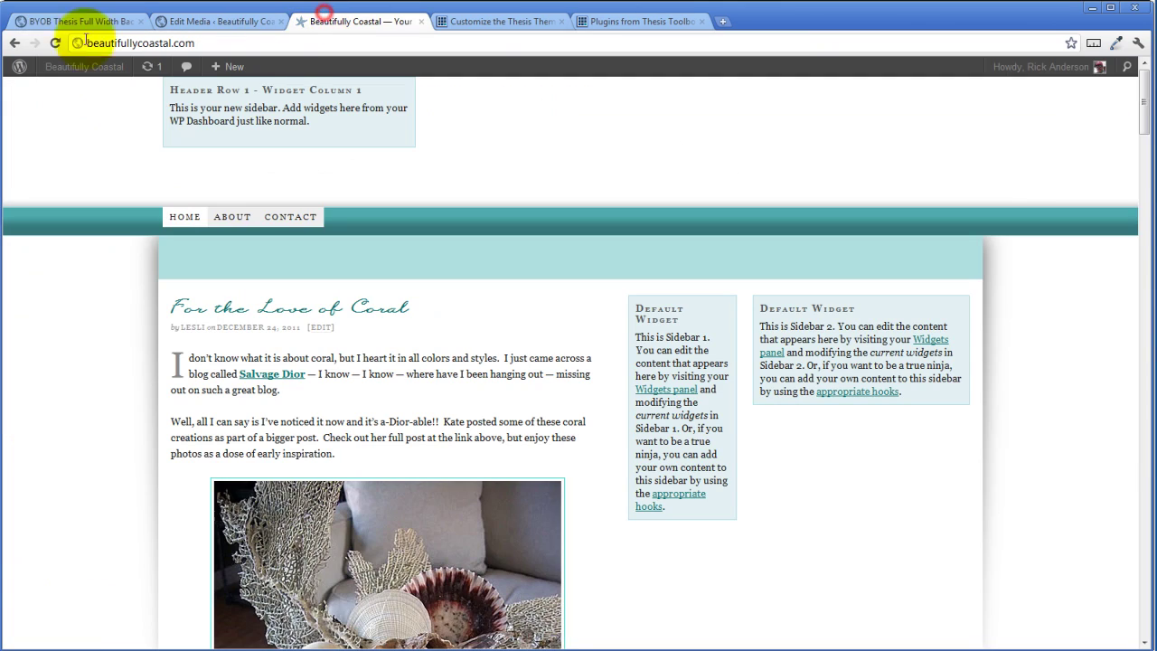
left_click(55, 43)
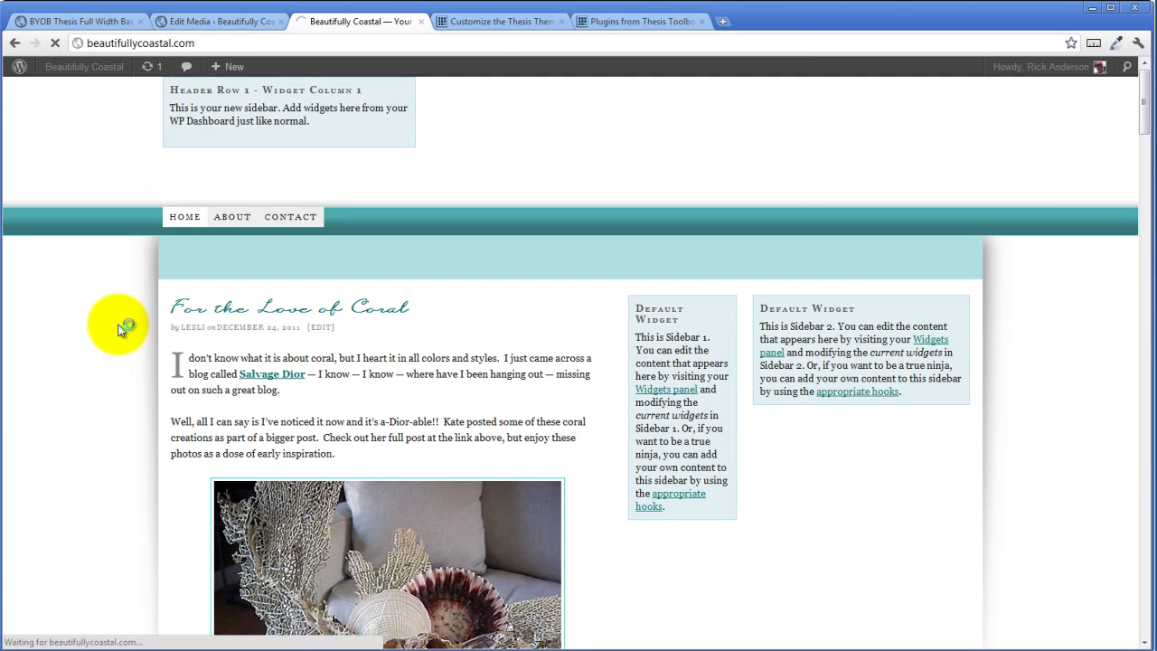